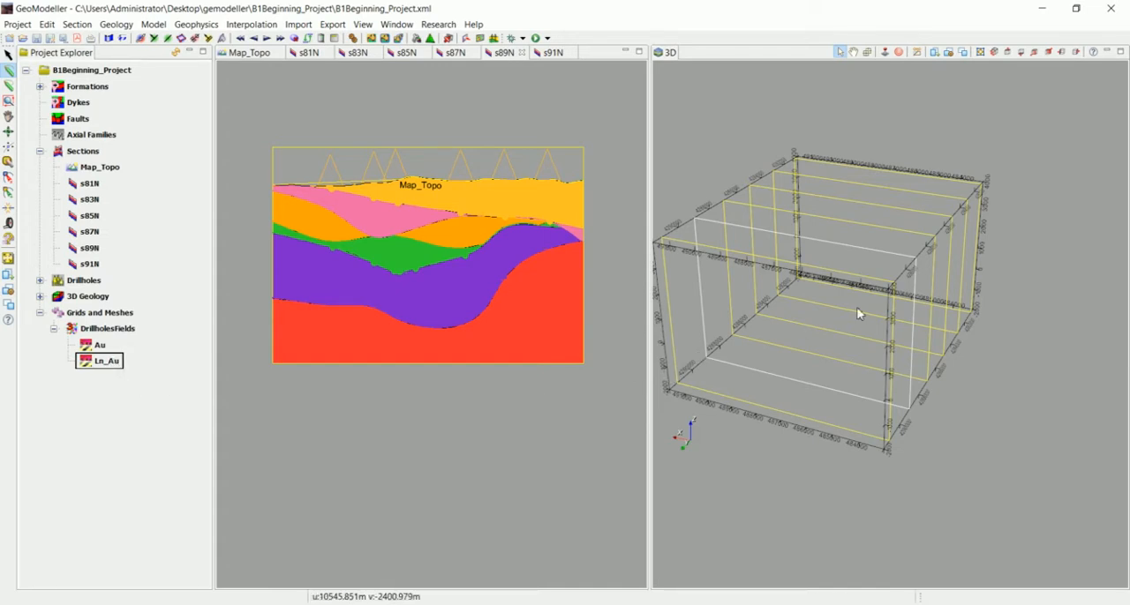
Start an inverse distance interpolation of the Ln_Au drillhole field into a new grid named inv_log_AU
{"action": "left_click_drag", "start_coordinate": [858, 313], "coordinate": [883, 244]}
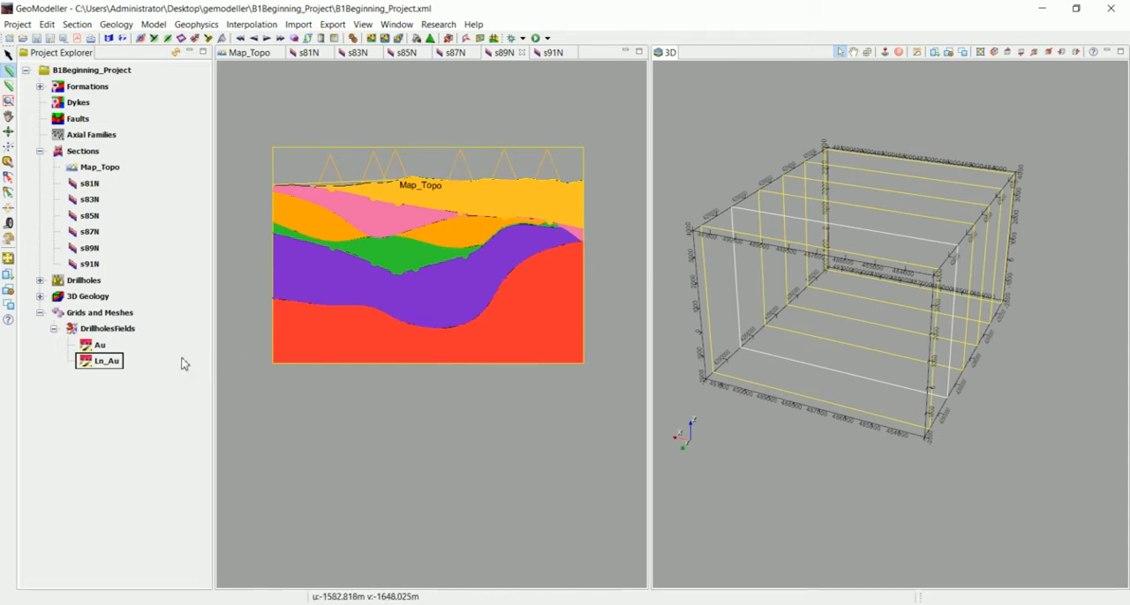
{"action": "right_click", "coordinate": [104, 365]}
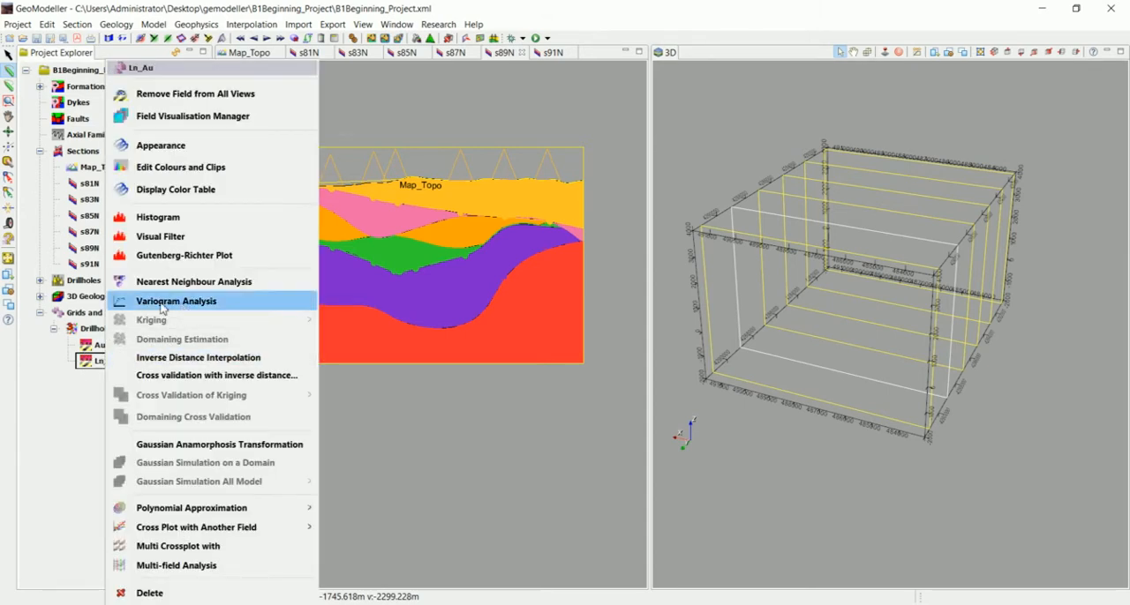
{"action": "left_click", "coordinate": [198, 360]}
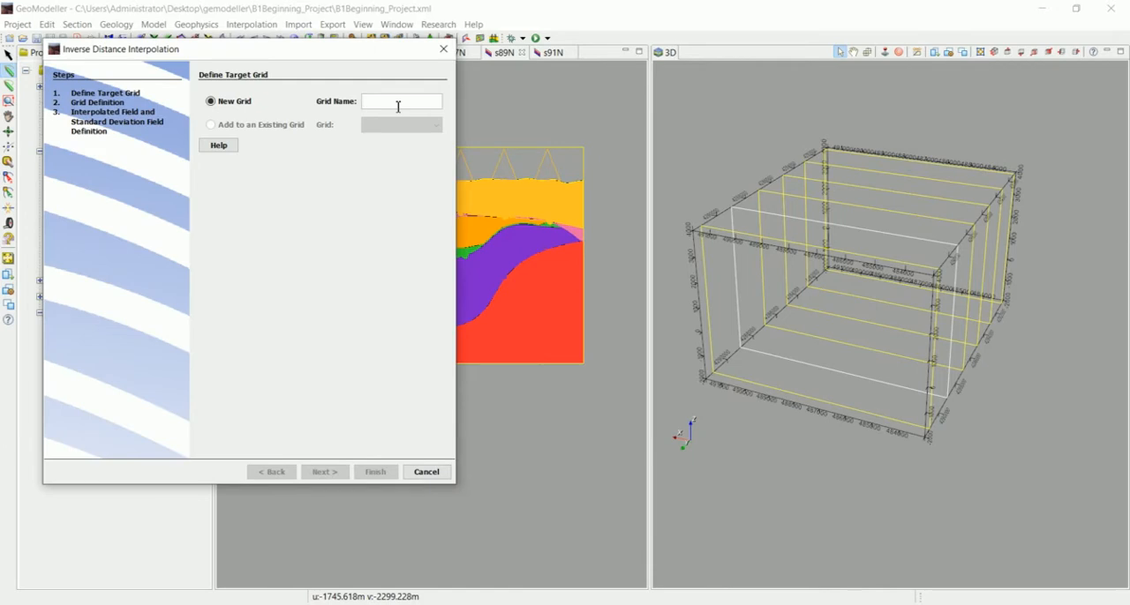
{"action": "type", "text": "ir"}
{"action": "type", "text": "v"}
{"action": "type", "text": "_"}
{"action": "type", "text": "log"}
{"action": "type", "text": "_AU"}
{"action": "left_click", "coordinate": [319, 473]}
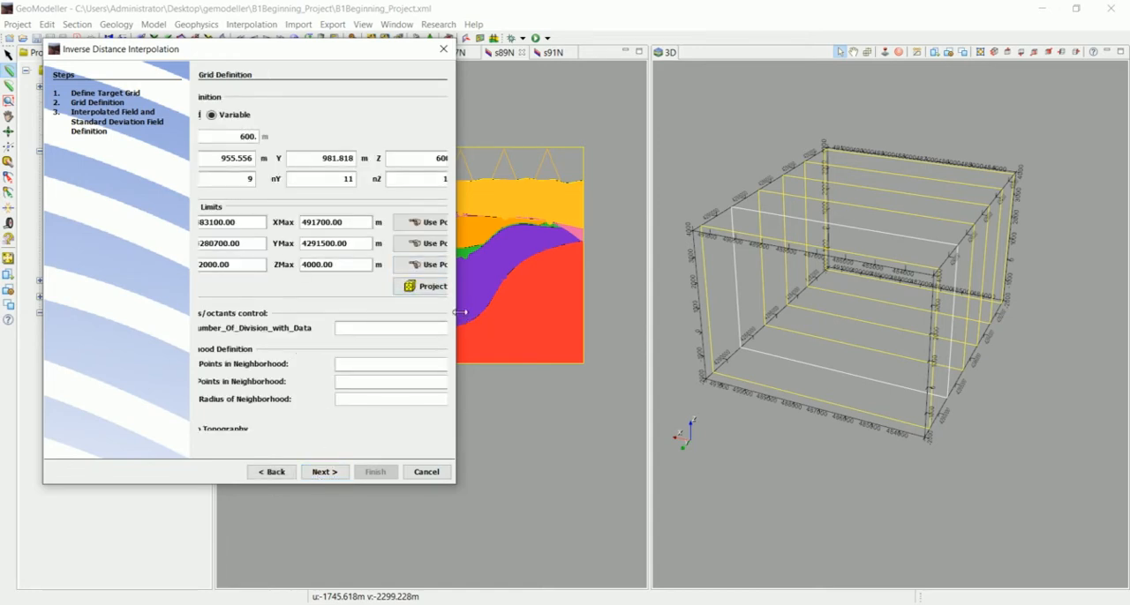
Define the interpolation grid with a fixed cell size of 250 m
{"action": "left_click", "coordinate": [285, 114]}
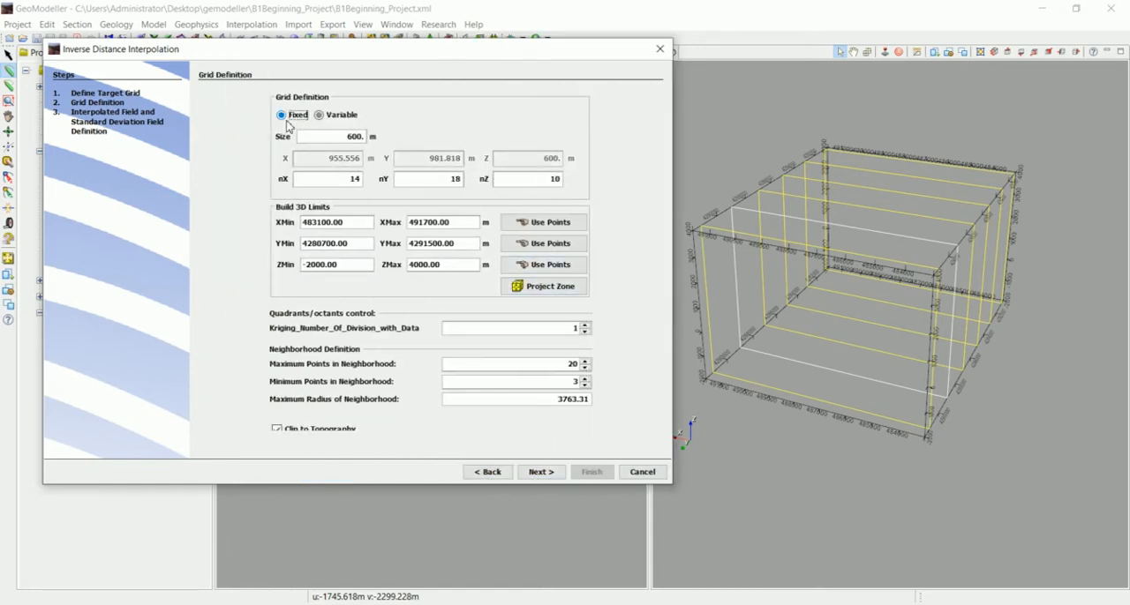
{"action": "left_click_drag", "start_coordinate": [318, 137], "coordinate": [374, 142]}
{"action": "type", "text": "250"}
{"action": "left_click", "coordinate": [540, 472]}
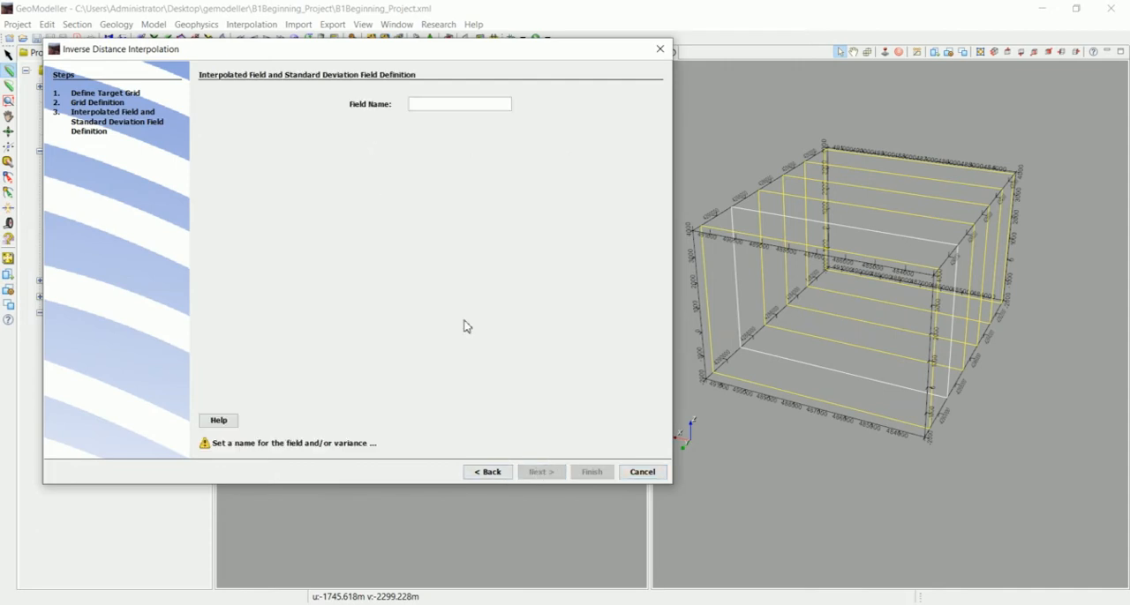
Name the interpolated field inv_log_au and run the inverse distance interpolation
{"action": "type", "text": "inv"}
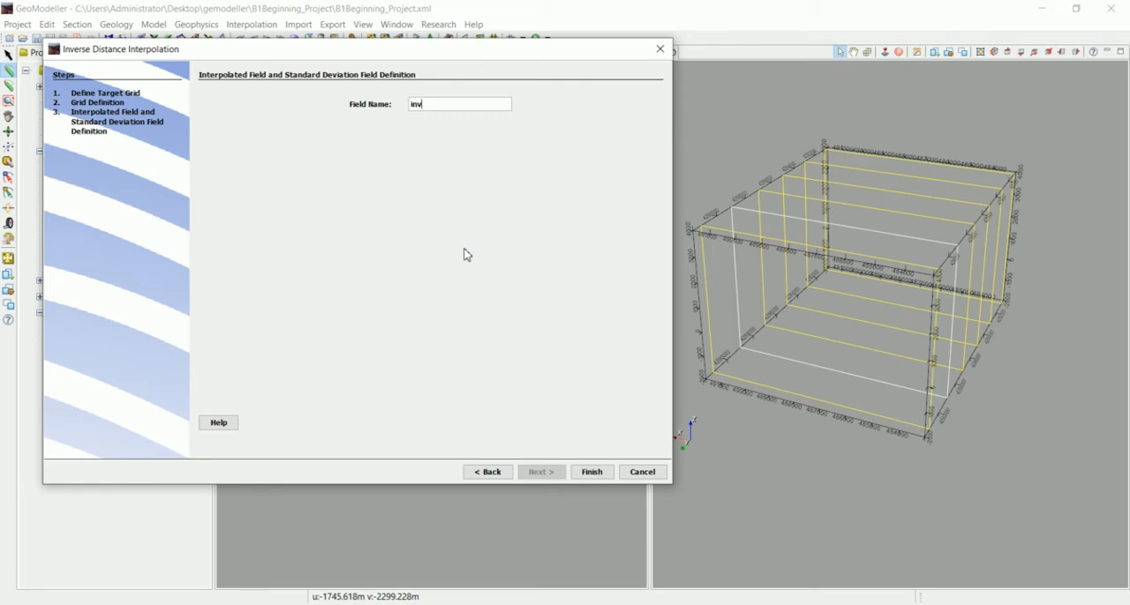
{"action": "type", "text": "_log_au"}
{"action": "left_click", "coordinate": [600, 474]}
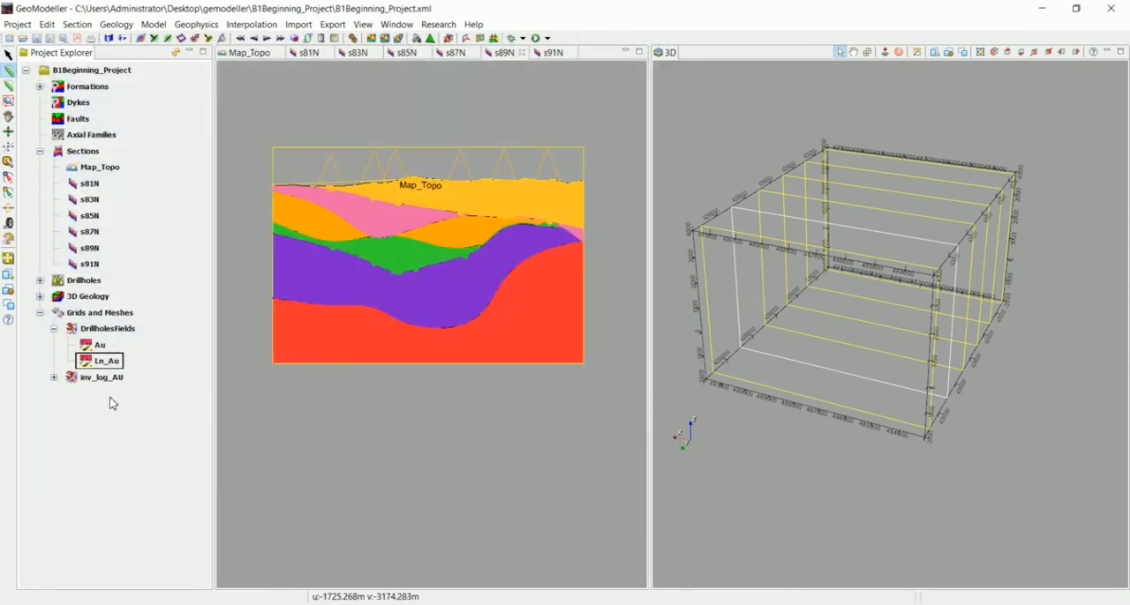
Display the inv_log_au field as a 3D volume and on all sections in the 3D view
{"action": "left_click", "coordinate": [53, 378]}
{"action": "left_click", "coordinate": [109, 399]}
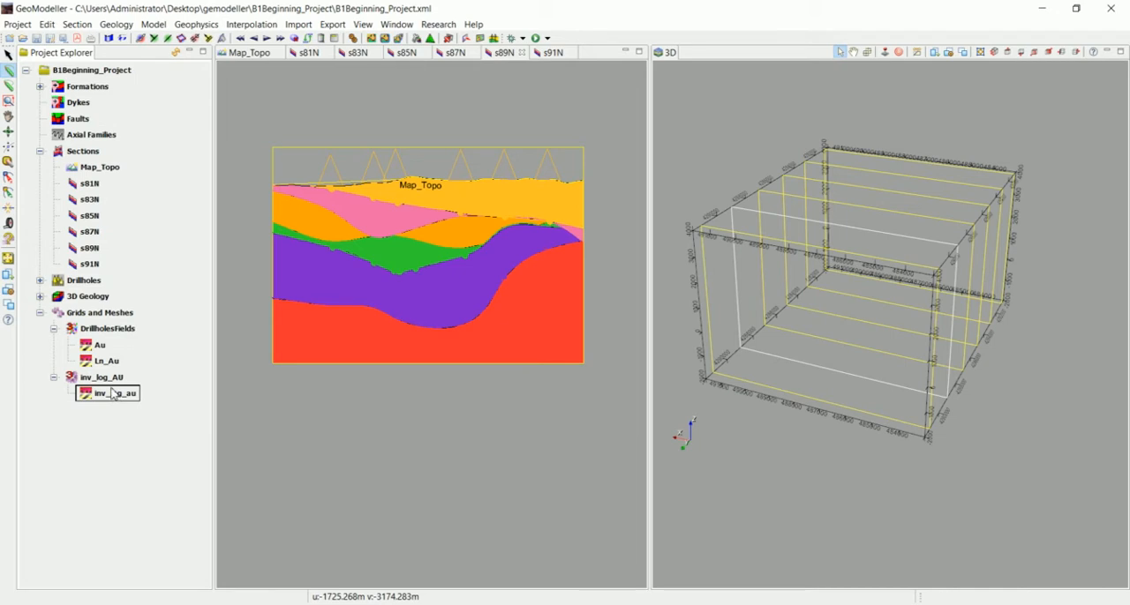
{"action": "right_click", "coordinate": [111, 401]}
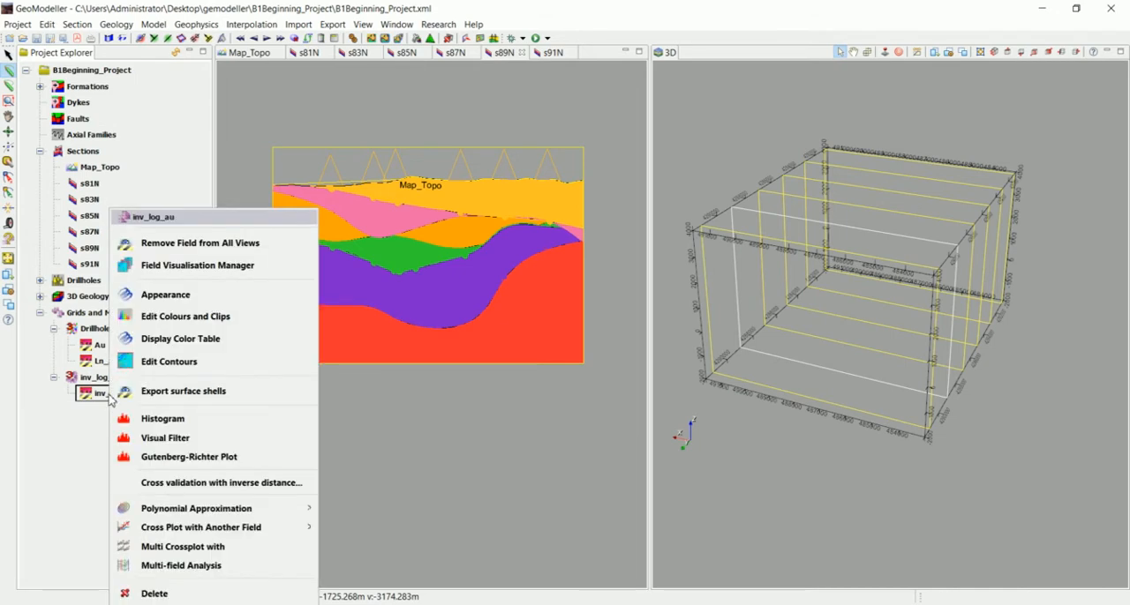
{"action": "left_click", "coordinate": [180, 273]}
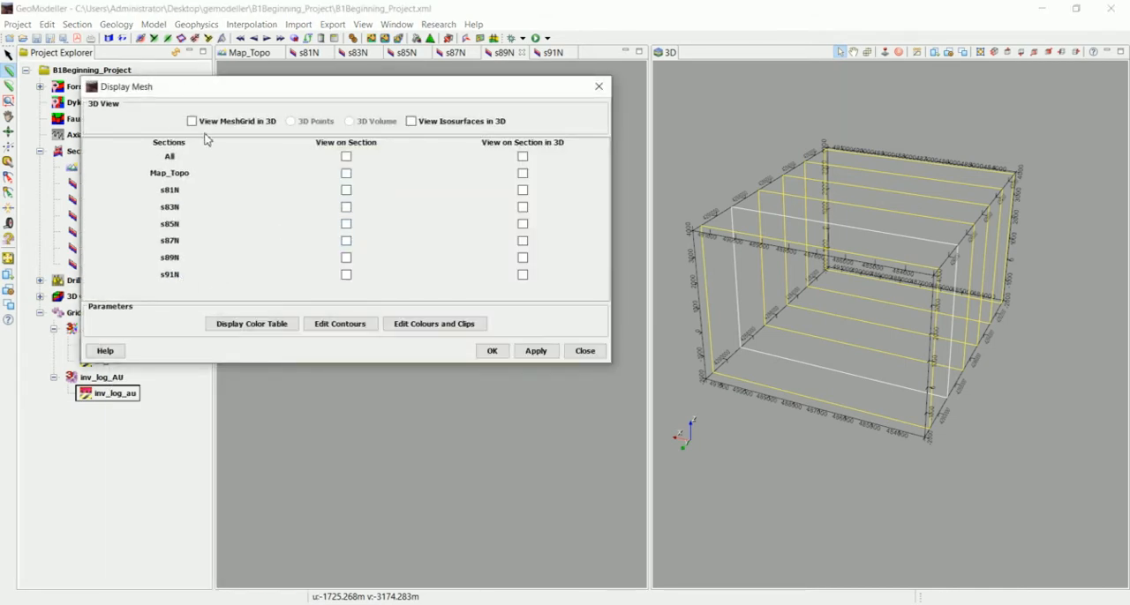
{"action": "left_click", "coordinate": [200, 123]}
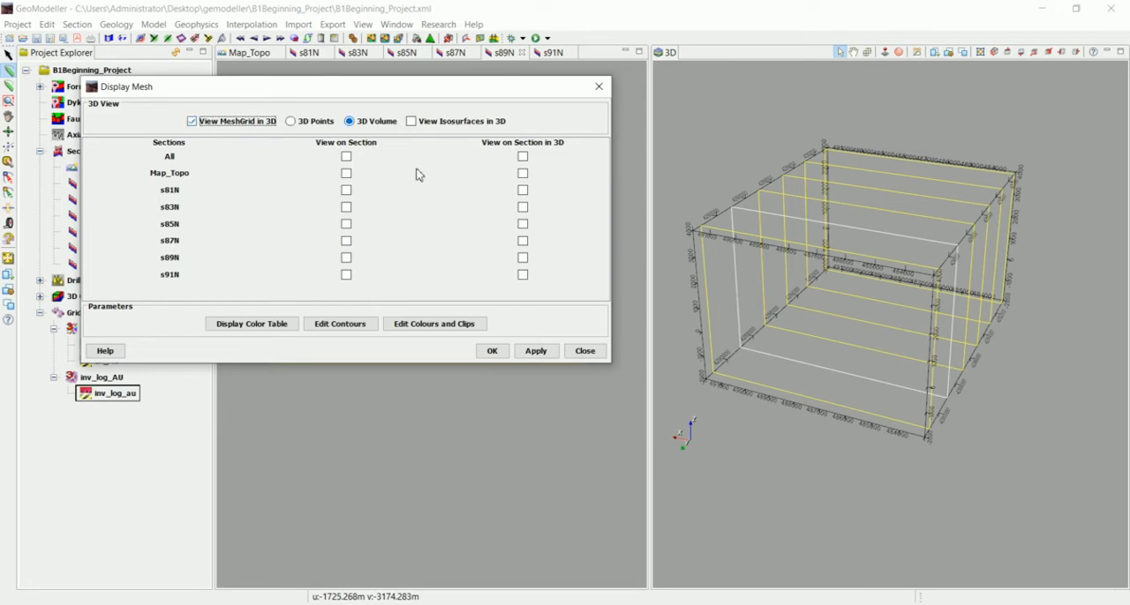
{"action": "left_click", "coordinate": [523, 156]}
{"action": "left_click", "coordinate": [492, 350]}
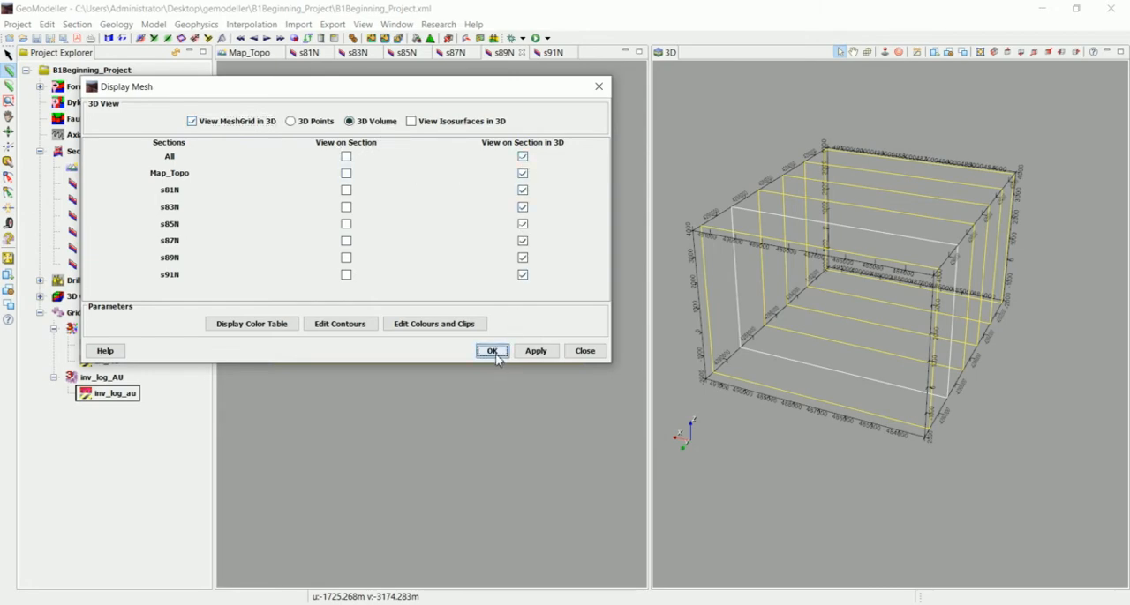
{"action": "left_click_drag", "start_coordinate": [778, 350], "coordinate": [823, 336]}
Examine the full color table of the inv_log_au field and close it
{"action": "right_click", "coordinate": [91, 395]}
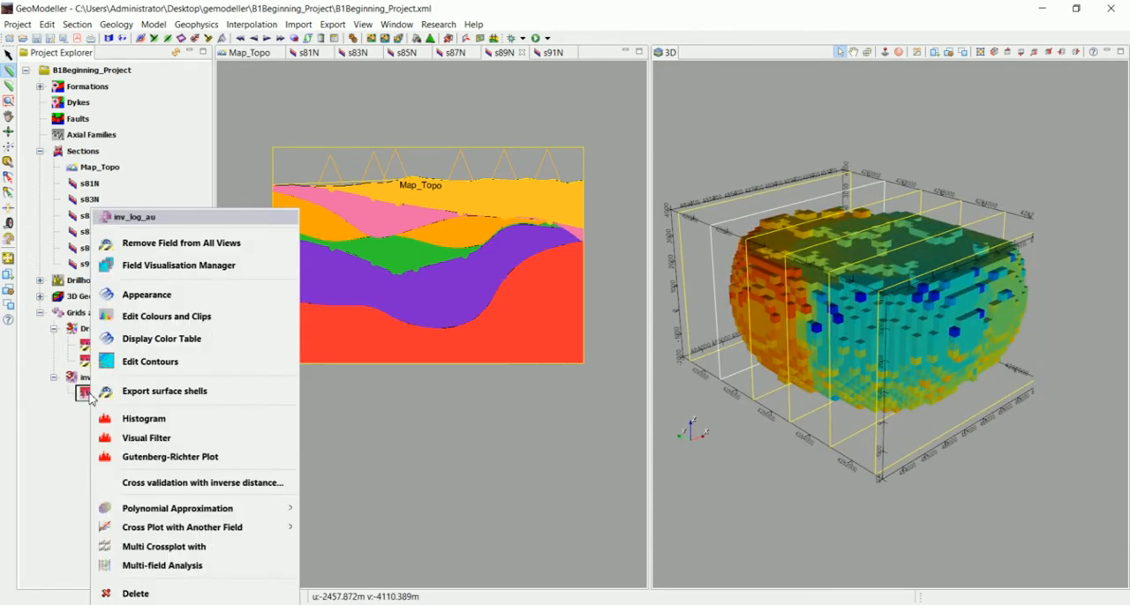
{"action": "left_click", "coordinate": [177, 340]}
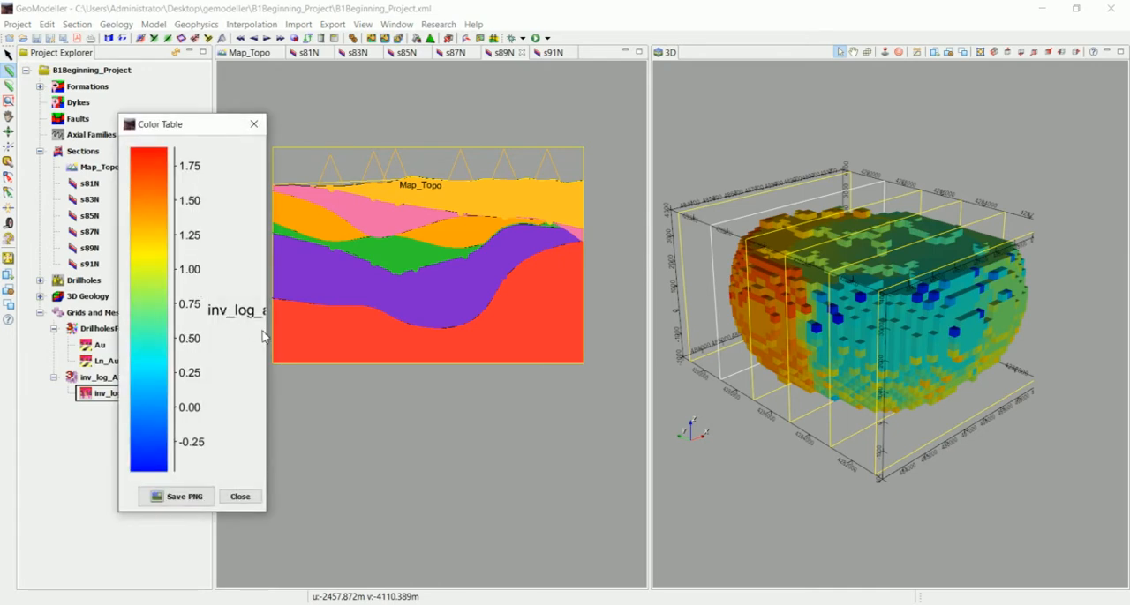
{"action": "left_click_drag", "start_coordinate": [268, 336], "coordinate": [391, 328]}
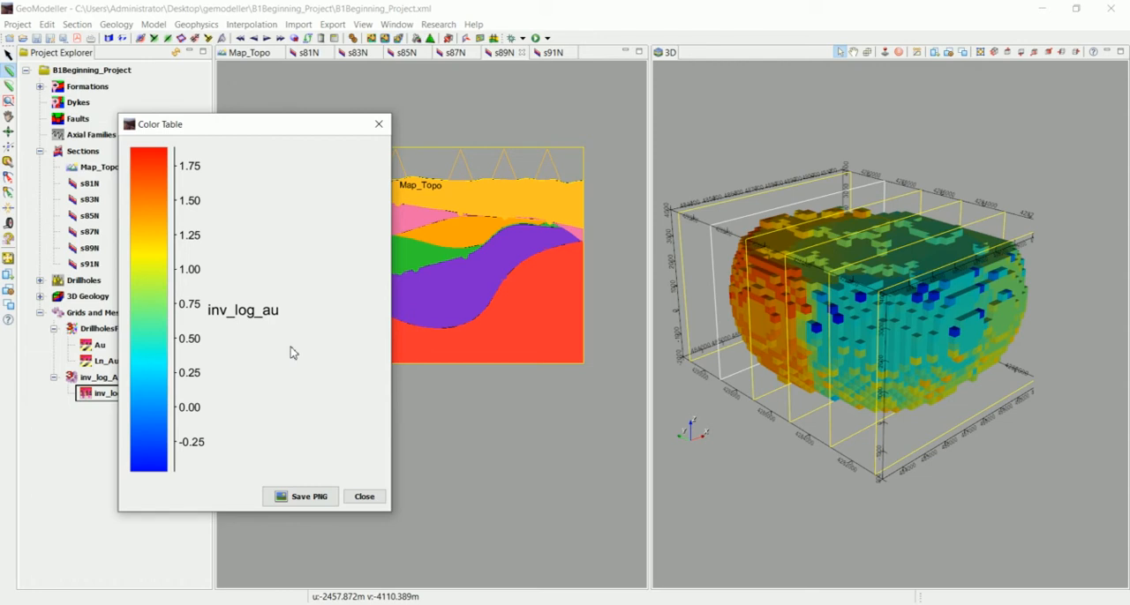
{"action": "left_click", "coordinate": [366, 498]}
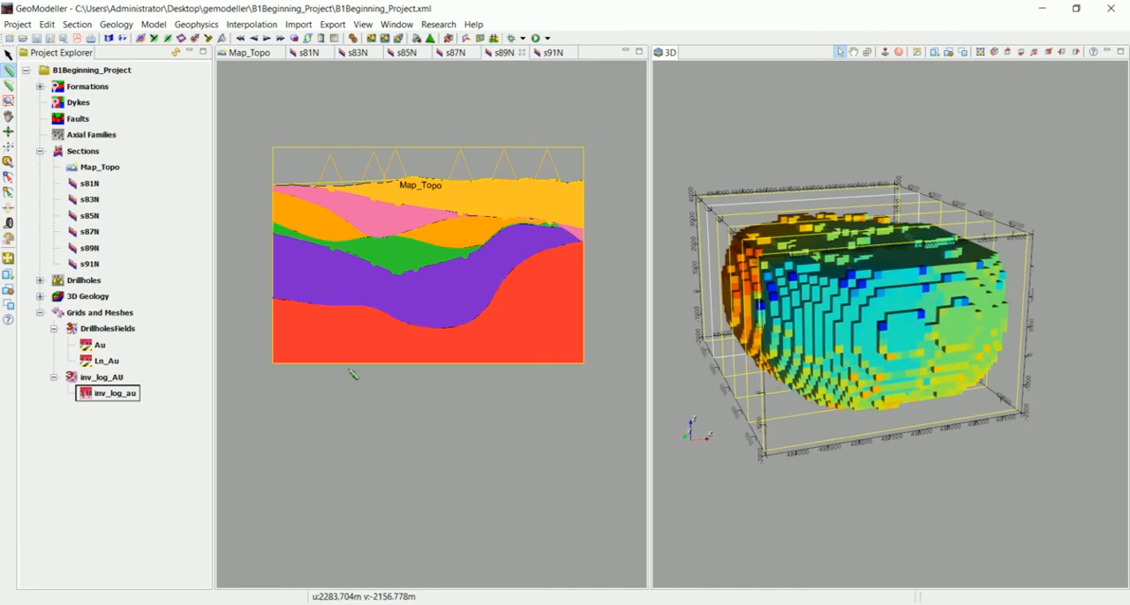
Compute a new field inv_au in the inv_log_AU grid with the expression exp( inv_log_au )
{"action": "right_click", "coordinate": [113, 381]}
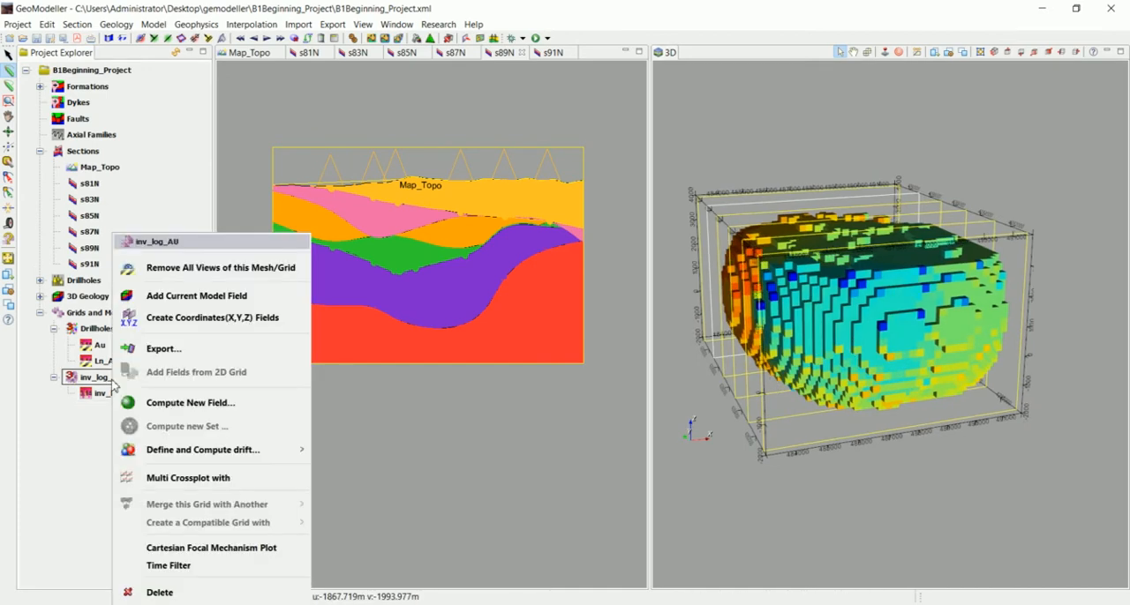
{"action": "left_click", "coordinate": [189, 403]}
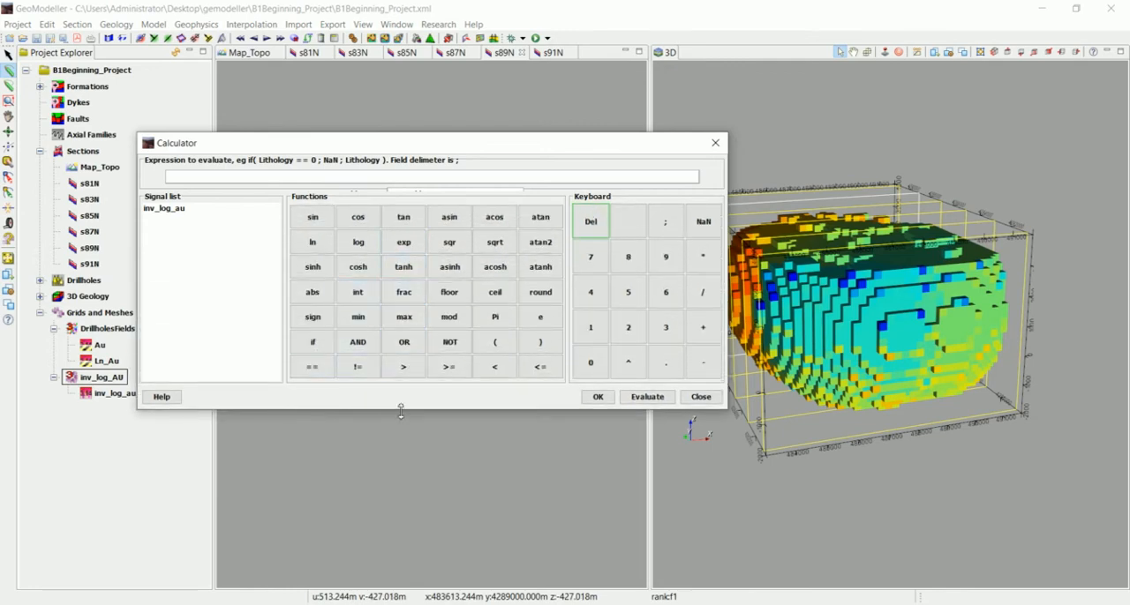
{"action": "left_click_drag", "start_coordinate": [400, 412], "coordinate": [403, 491]}
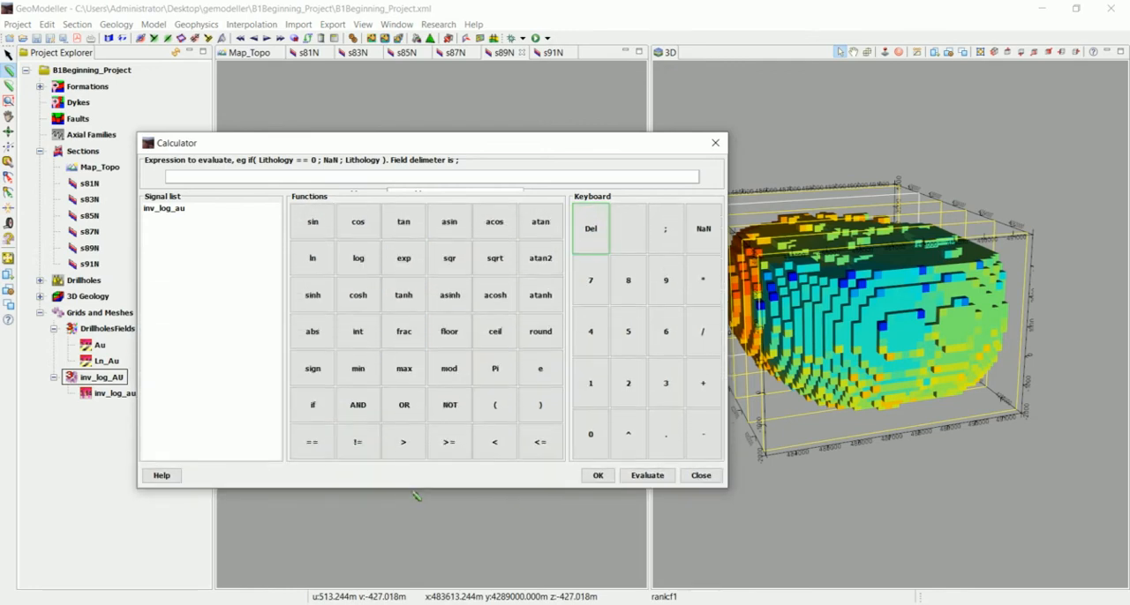
{"action": "double_click", "coordinate": [425, 191]}
{"action": "key", "text": "BackSpace"}
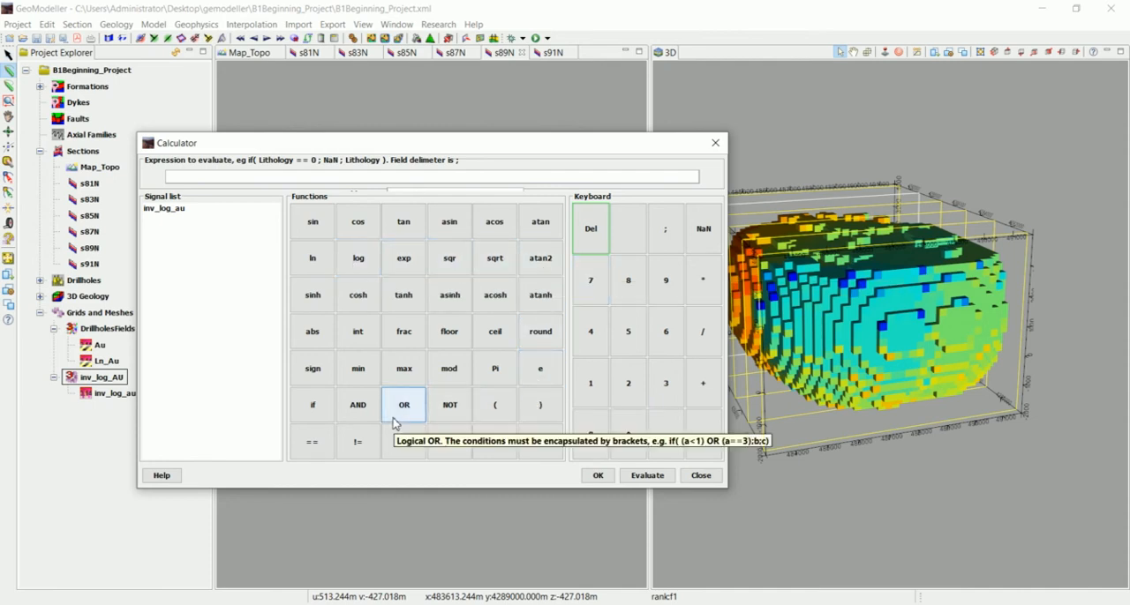
{"action": "left_click", "coordinate": [403, 257]}
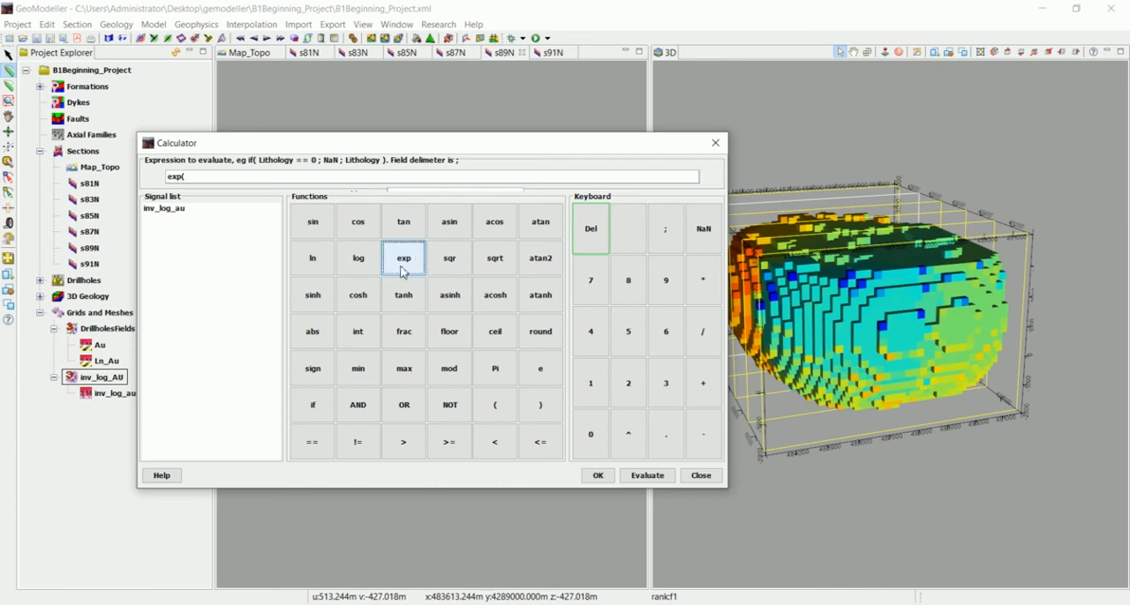
{"action": "double_click", "coordinate": [177, 209]}
{"action": "left_click", "coordinate": [540, 405]}
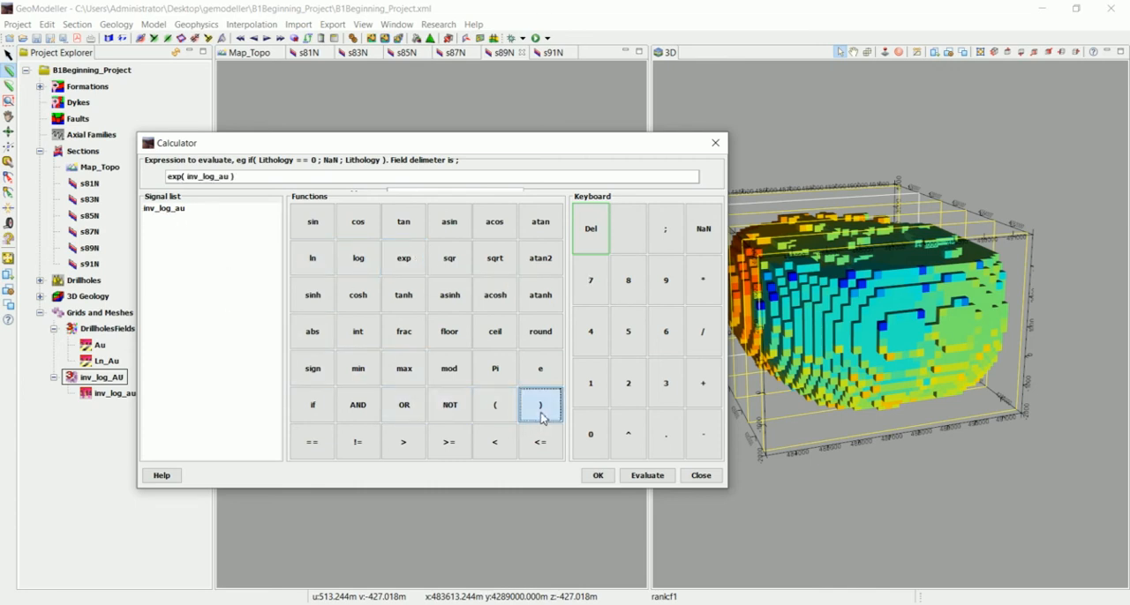
{"action": "left_click", "coordinate": [598, 475]}
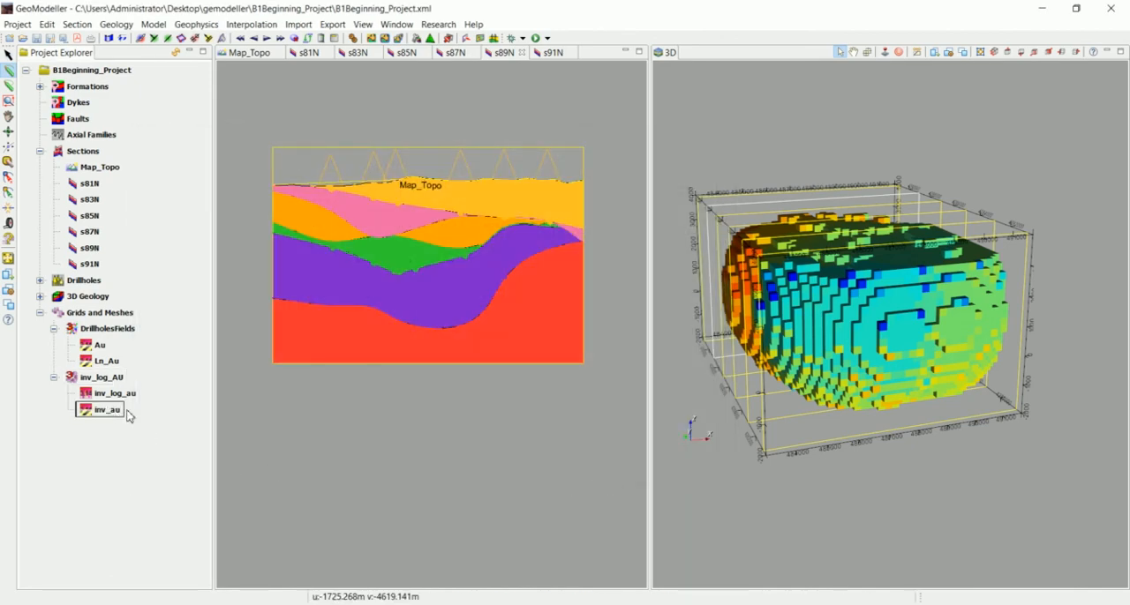
Remove the inv_log_au field from all views
{"action": "left_click_drag", "start_coordinate": [754, 315], "coordinate": [826, 352]}
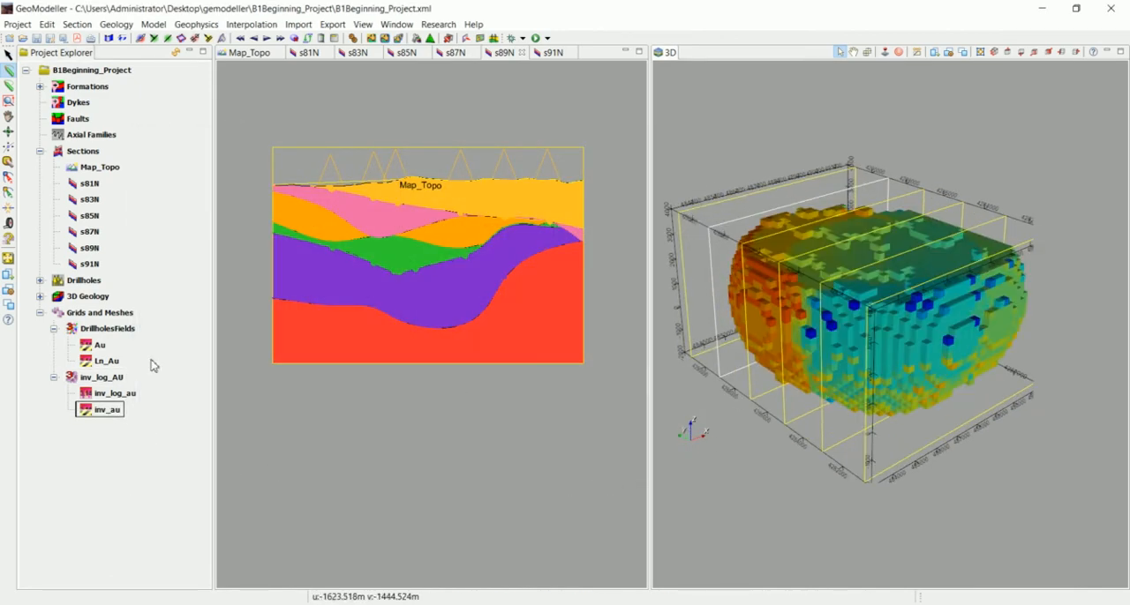
{"action": "right_click", "coordinate": [117, 394]}
{"action": "left_click", "coordinate": [164, 243]}
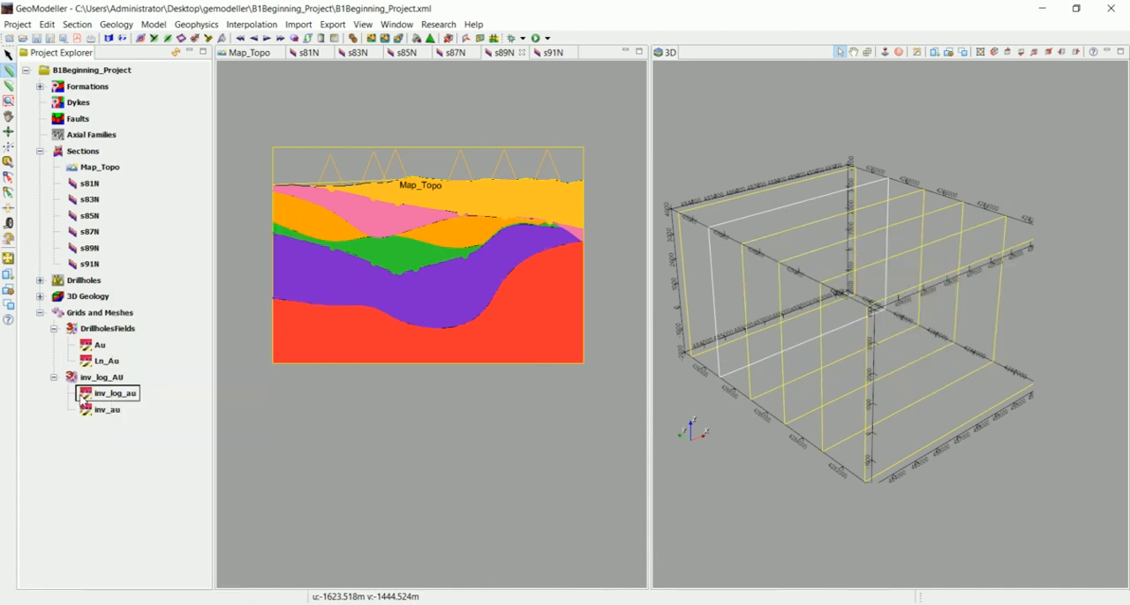
Display the inv_au field's mesh grid as a 3D volume
{"action": "right_click", "coordinate": [99, 410]}
{"action": "left_click", "coordinate": [163, 273]}
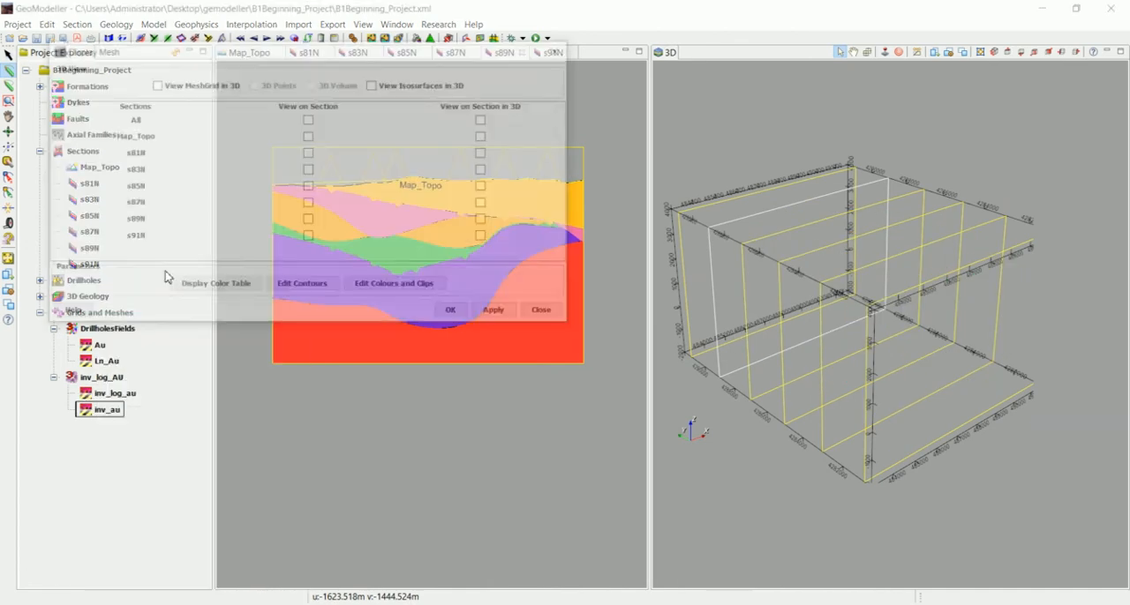
{"action": "left_click", "coordinate": [155, 84]}
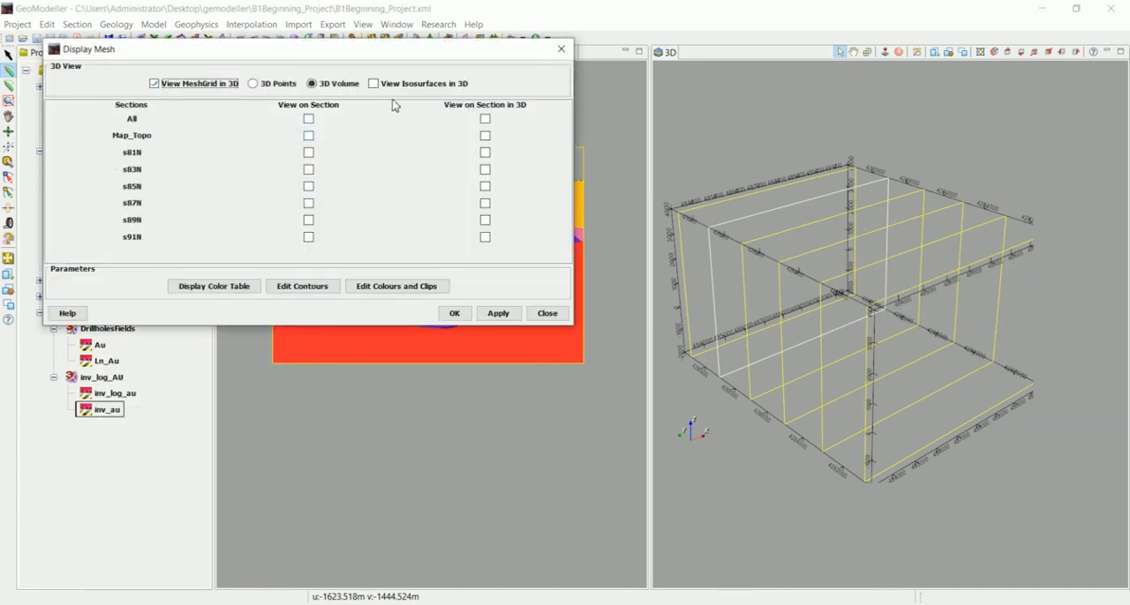
{"action": "left_click", "coordinate": [460, 316]}
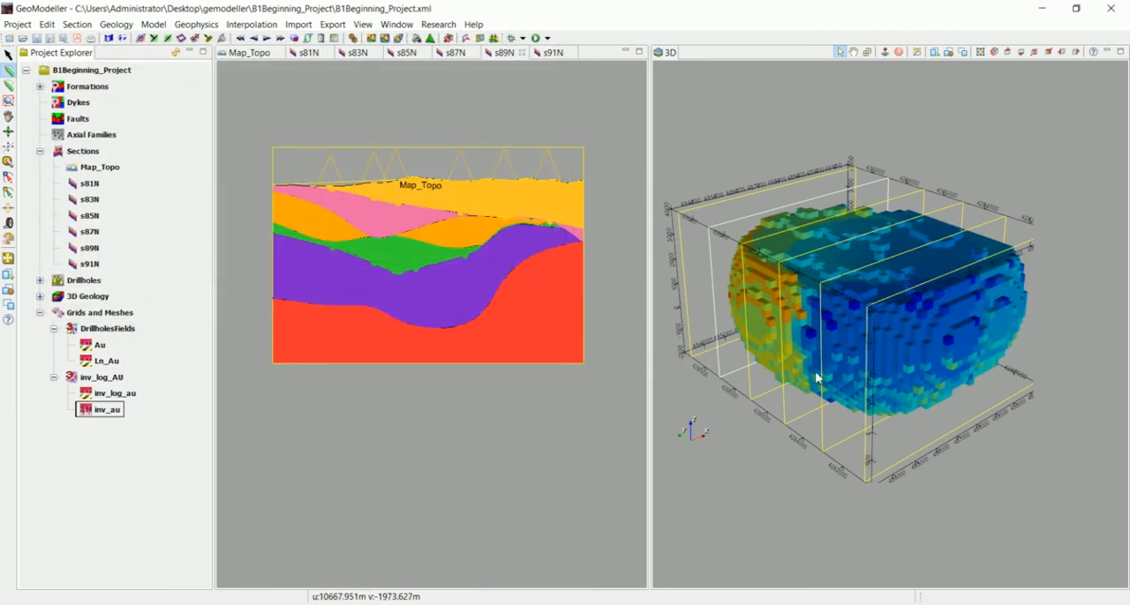
{"action": "left_click_drag", "start_coordinate": [815, 378], "coordinate": [912, 320]}
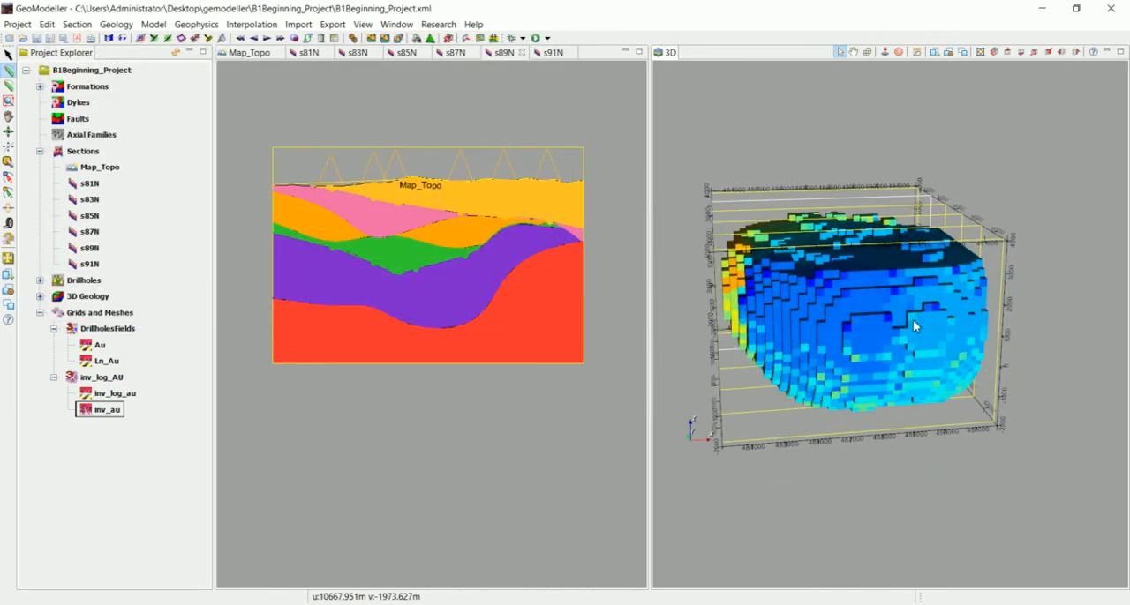
Examine the color table of the inv_au field and inspect its volume from another side
{"action": "right_click", "coordinate": [94, 411]}
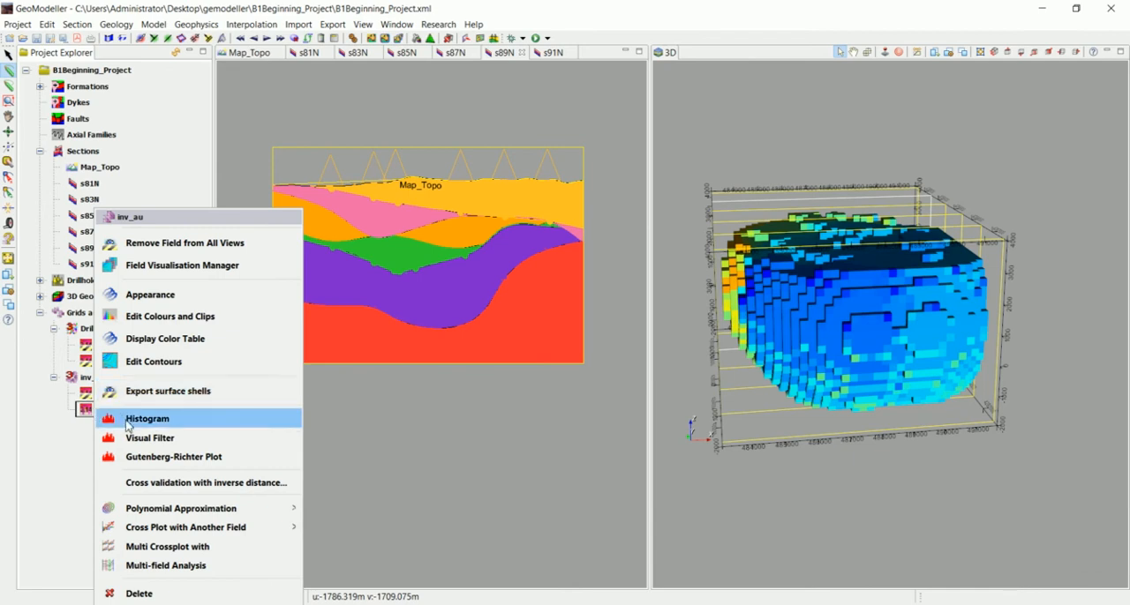
{"action": "left_click", "coordinate": [177, 342]}
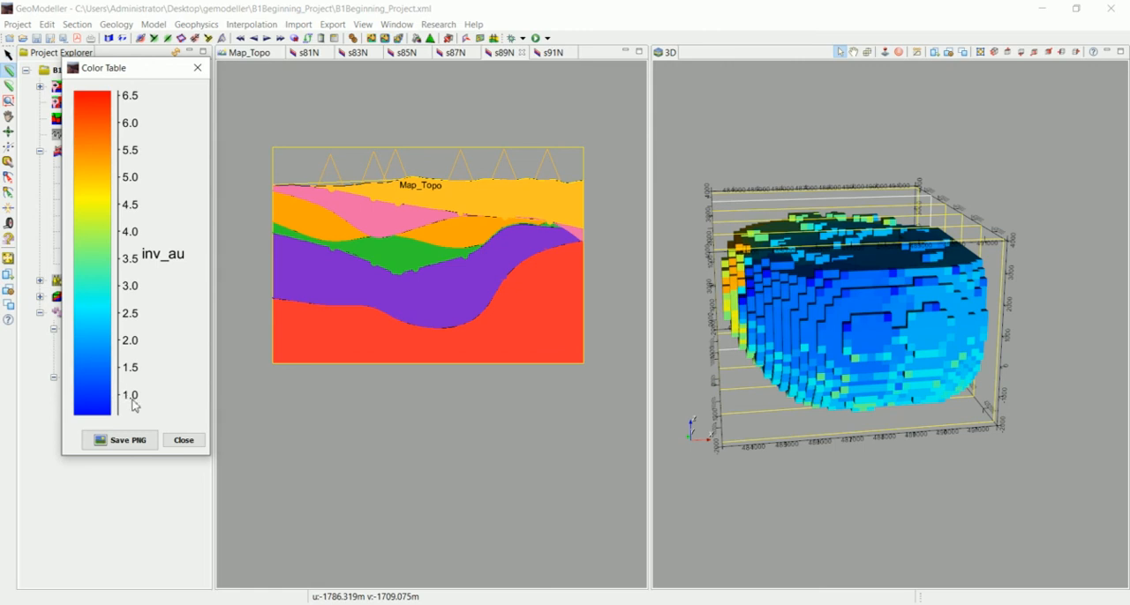
{"action": "left_click", "coordinate": [183, 440]}
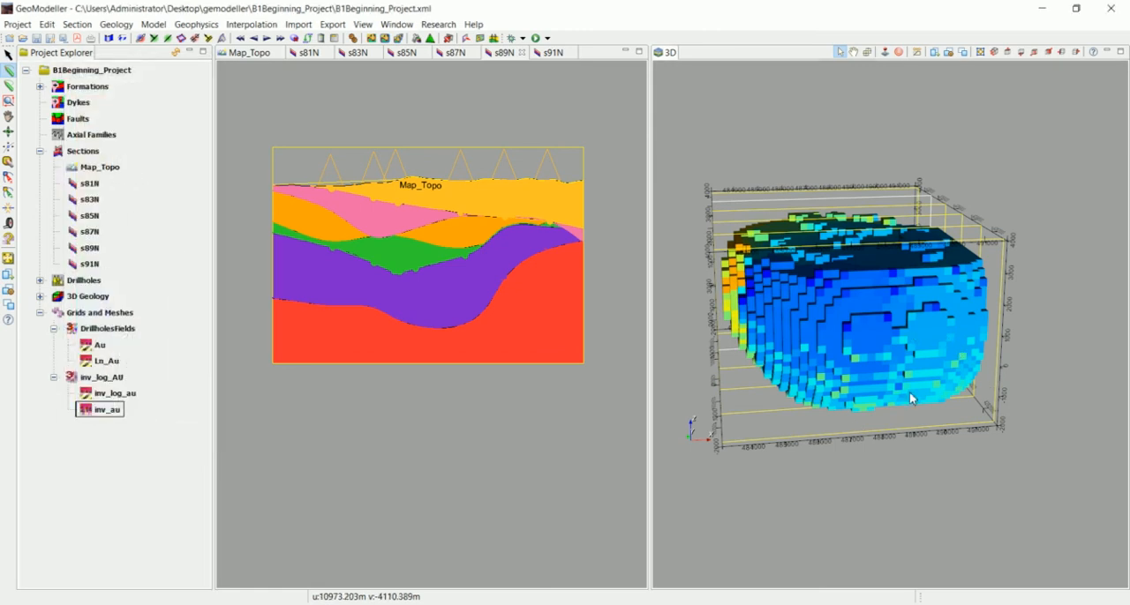
{"action": "left_click_drag", "start_coordinate": [909, 392], "coordinate": [886, 372]}
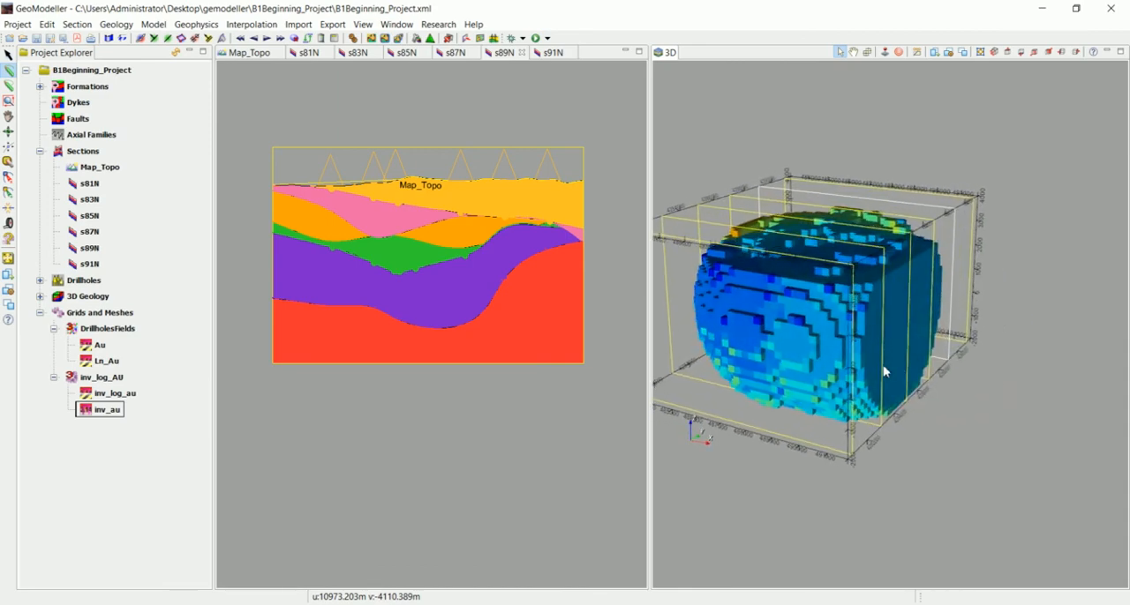